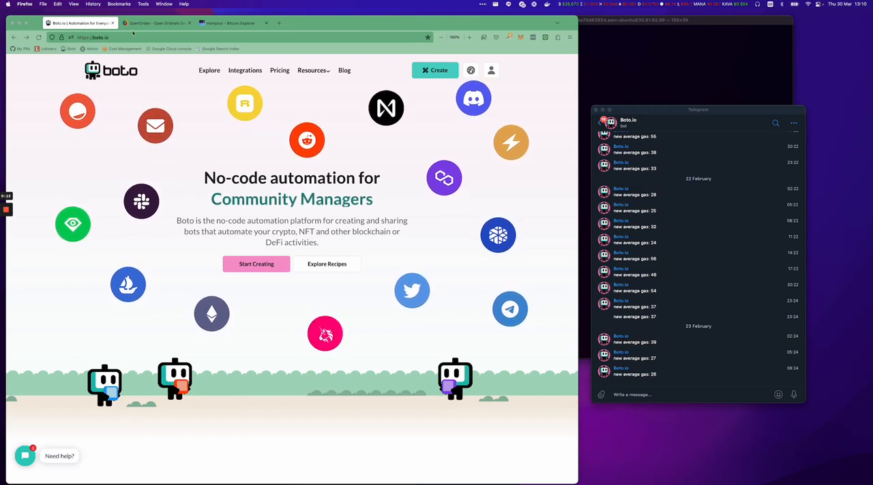
Open the Boto Creator with a blank canvas for a new bot.
key("super+l")
left_click(182, 163)
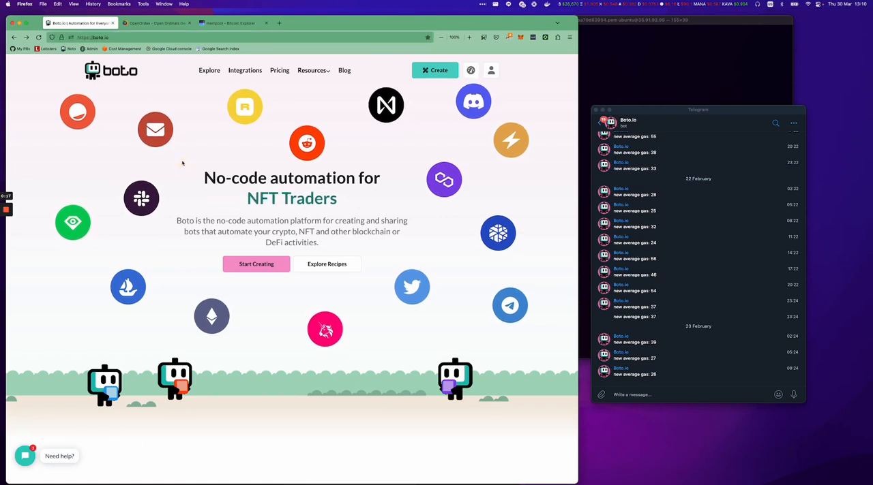
left_click(491, 70)
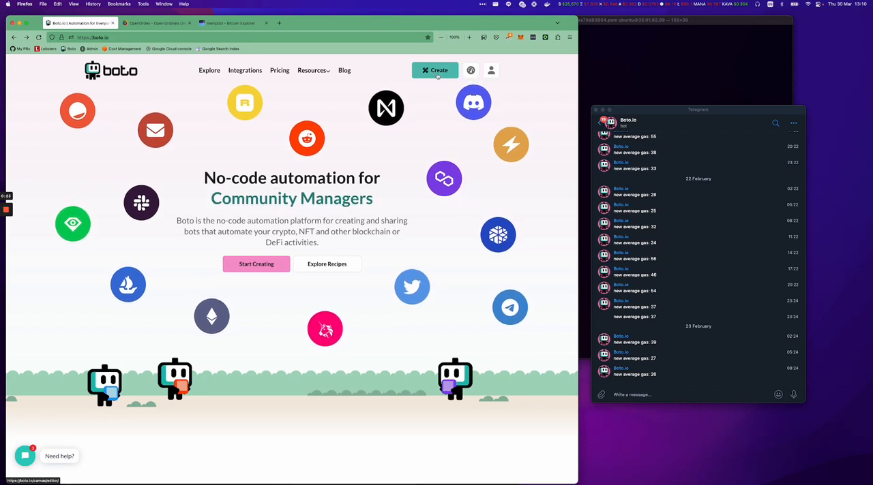
left_click(438, 72)
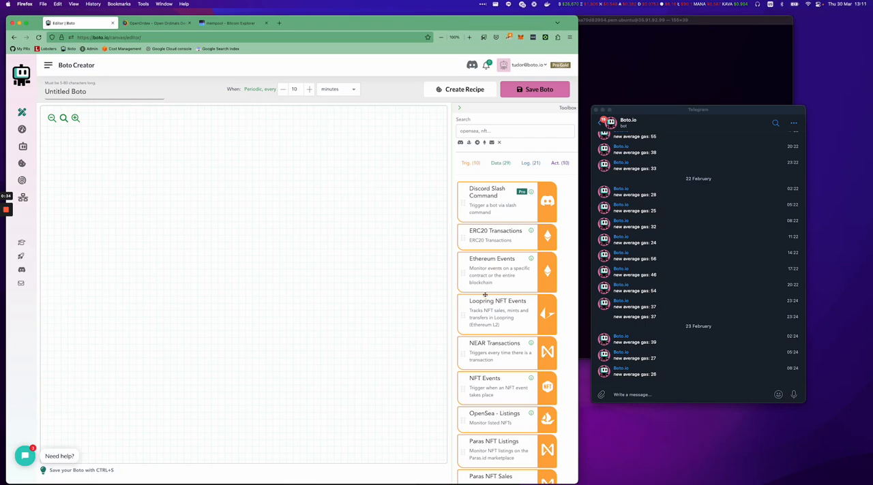
Find the Bitcoin data blocks with the search "Bit" and add Track Bitcoin Inscriptions Transfer to the canvas.
left_click(502, 165)
scroll(503, 312, "down", 10)
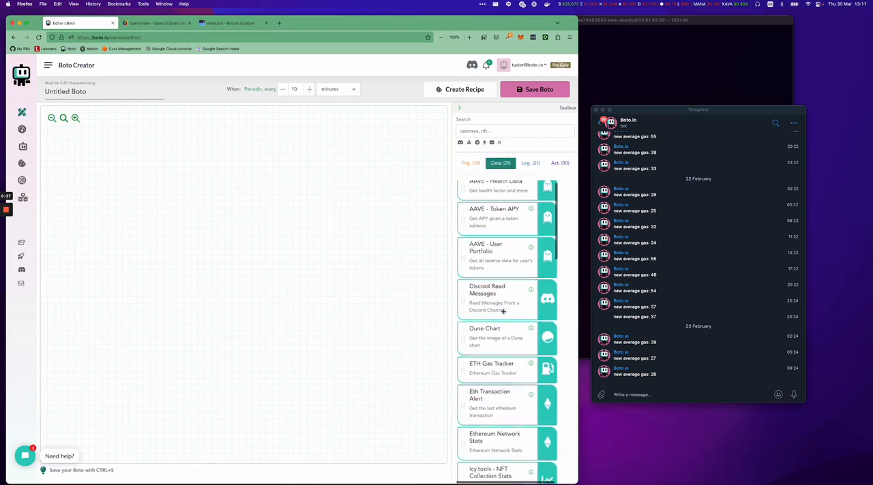
scroll(503, 311, "down", 4)
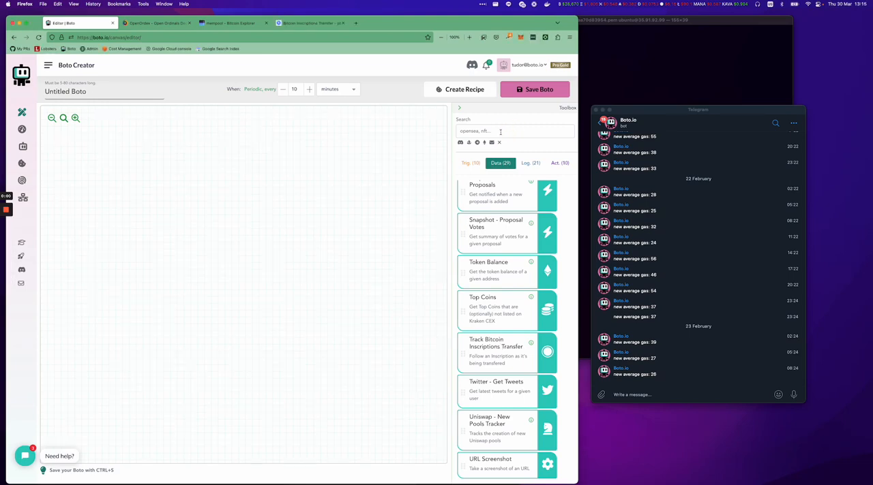
left_click(500, 132)
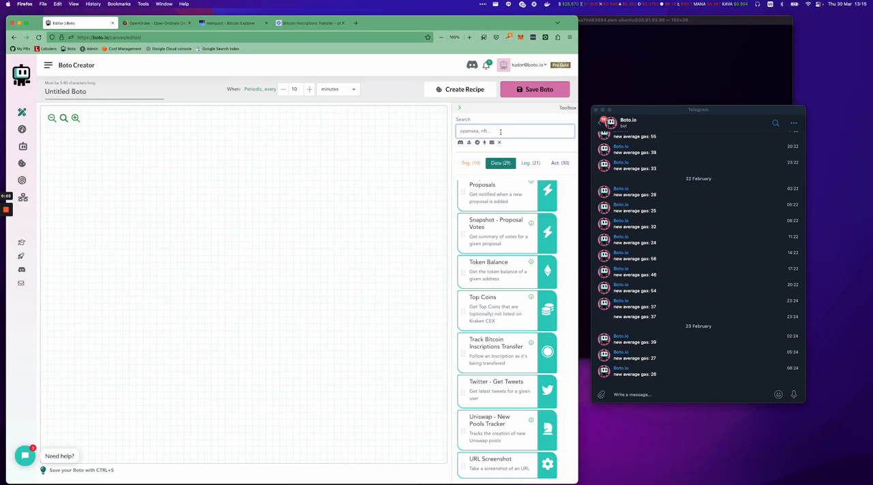
type("Bit")
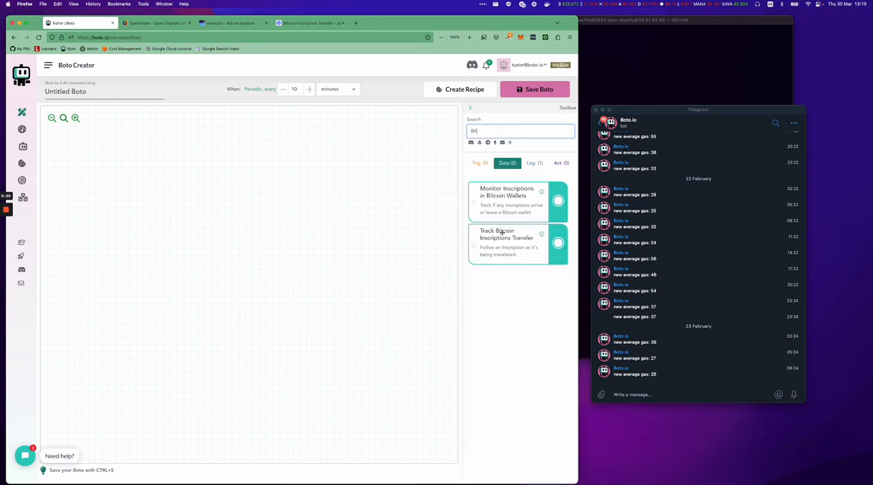
left_click_drag(508, 236, 97, 217)
left_click(184, 256)
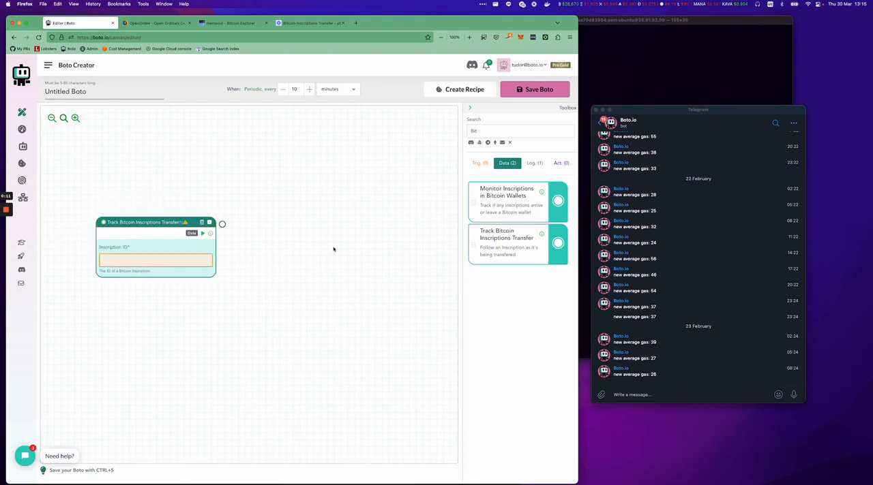
Add a Filter logic block beside the inscription tracking block and a Telegram action block after the filter.
left_click(534, 163)
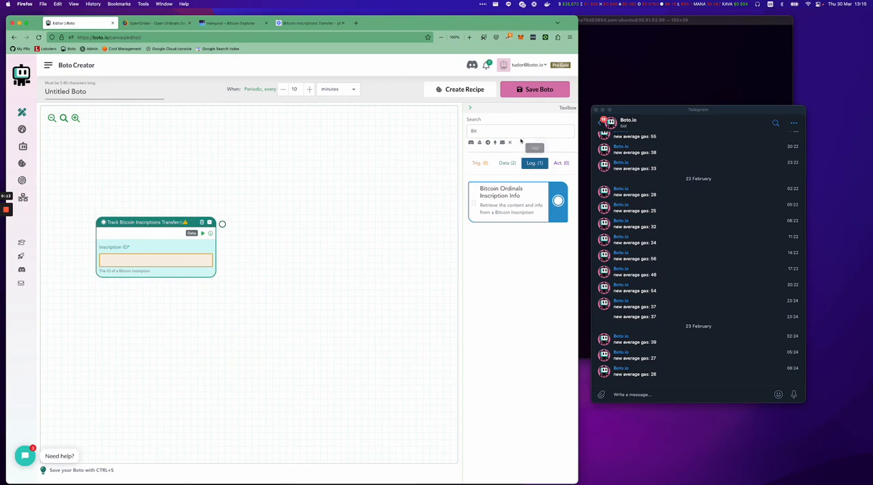
double_click(519, 131)
key("BackSpace")
scroll(507, 368, "down", 2)
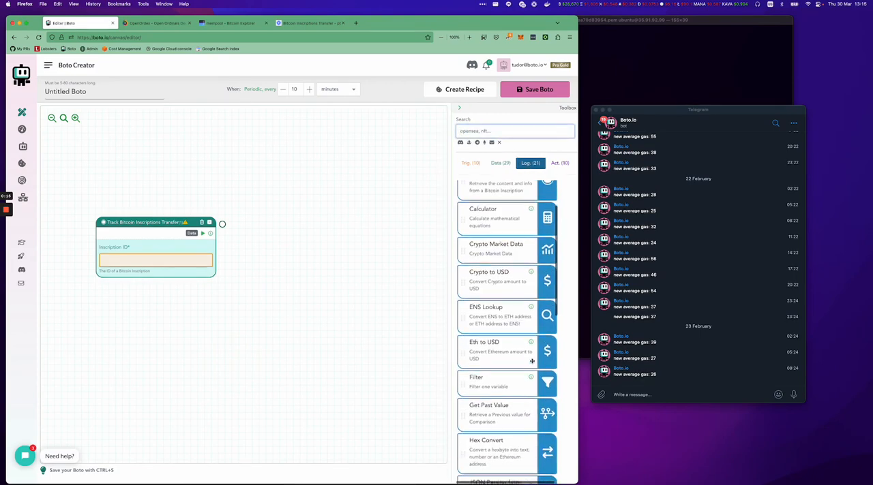
left_click_drag(508, 368, 266, 335)
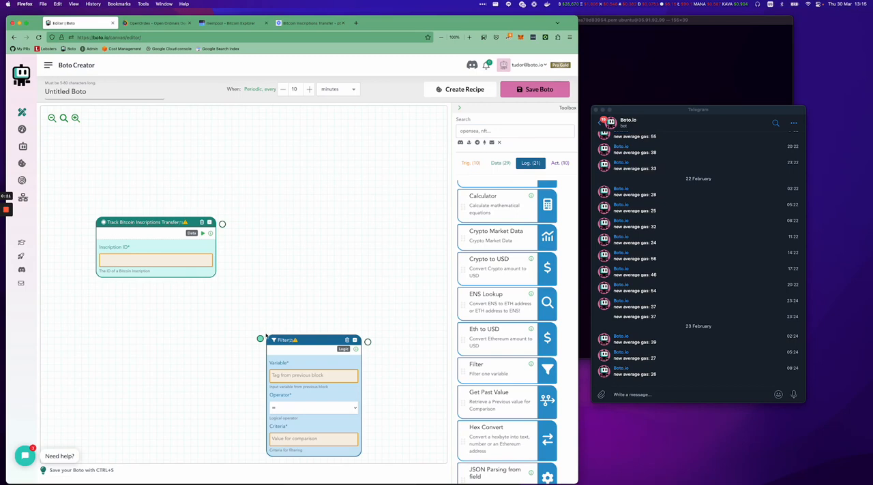
left_click_drag(305, 338, 281, 222)
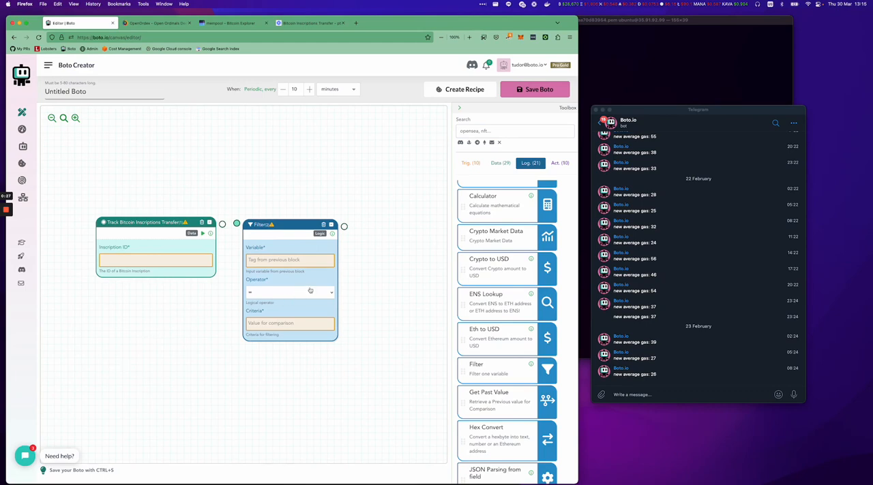
left_click(561, 163)
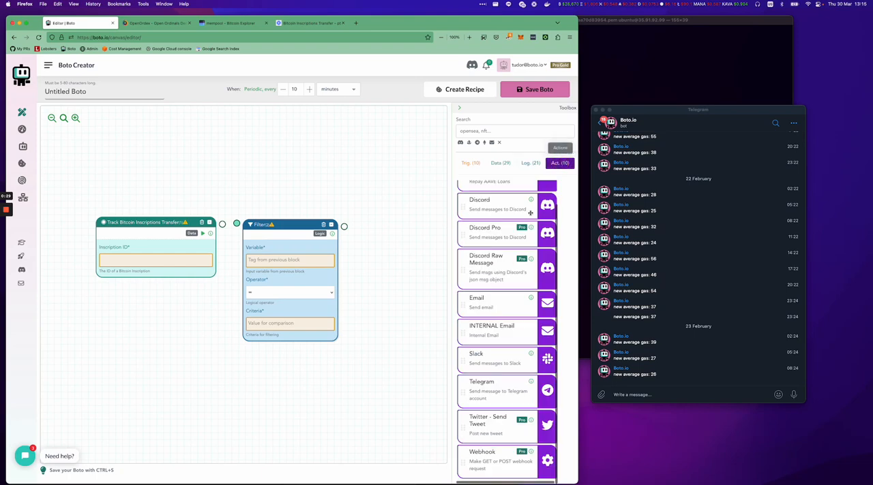
left_click_drag(495, 390, 393, 235)
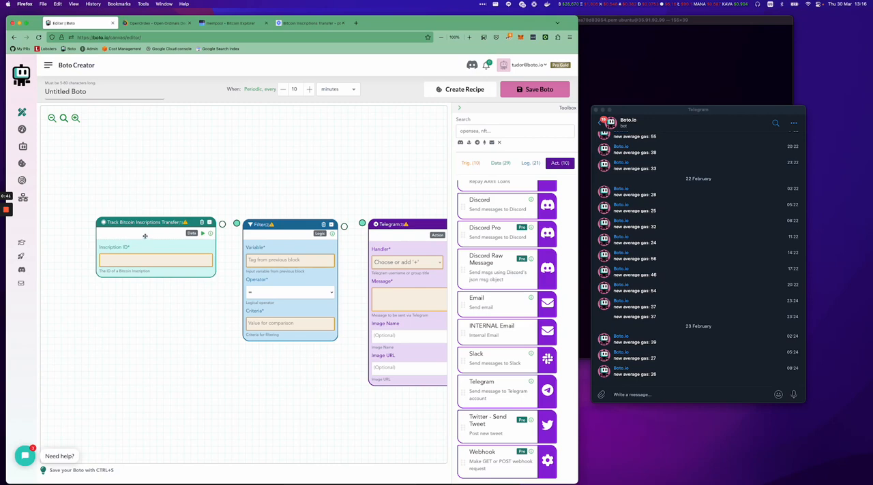
Connect the inscription tracking block to the Filter and the Filter to Telegram, spacing the three blocks evenly in a row.
left_click_drag(157, 222, 104, 219)
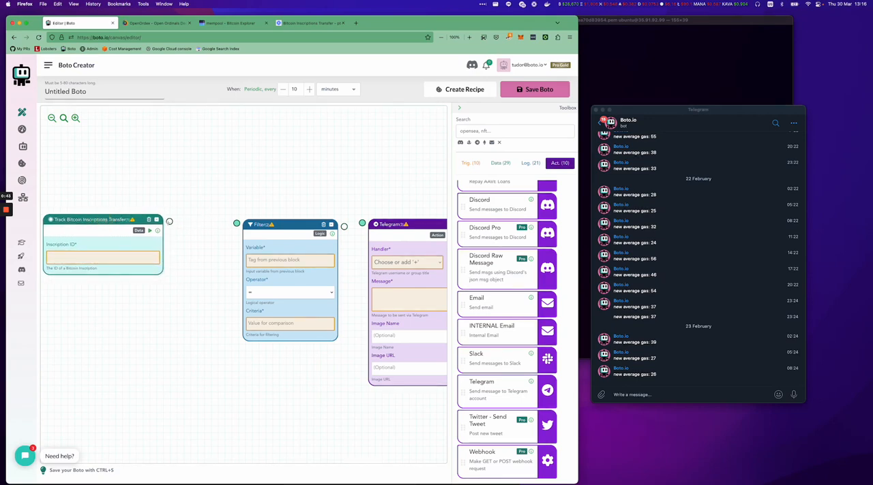
left_click_drag(169, 222, 234, 225)
left_click_drag(292, 226, 263, 225)
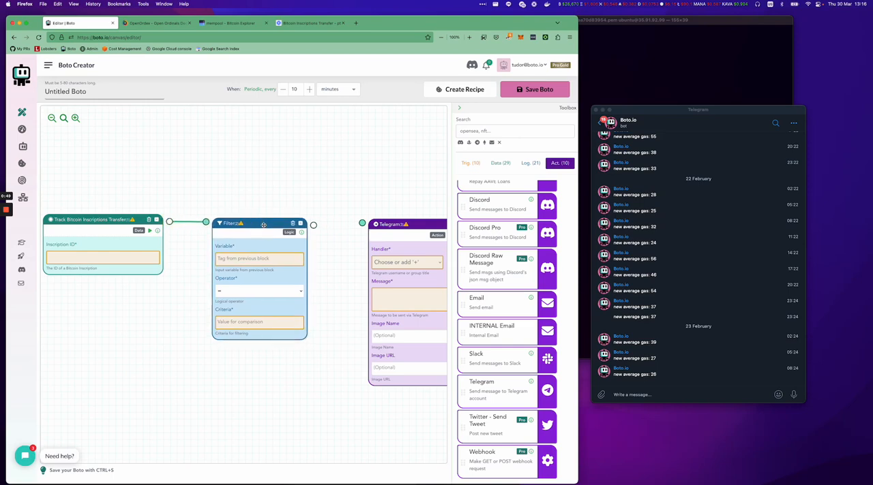
left_click_drag(313, 225, 362, 224)
left_click_drag(418, 224, 394, 223)
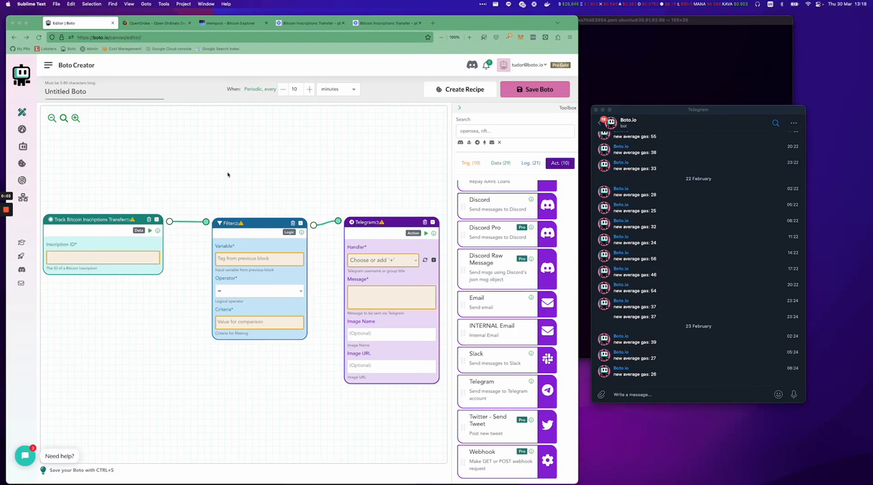
Copy the boto.io inscription's ID from OpenOrdex into the tracking block's Inscription ID, and move that block clear of the Filter.
left_click(103, 259)
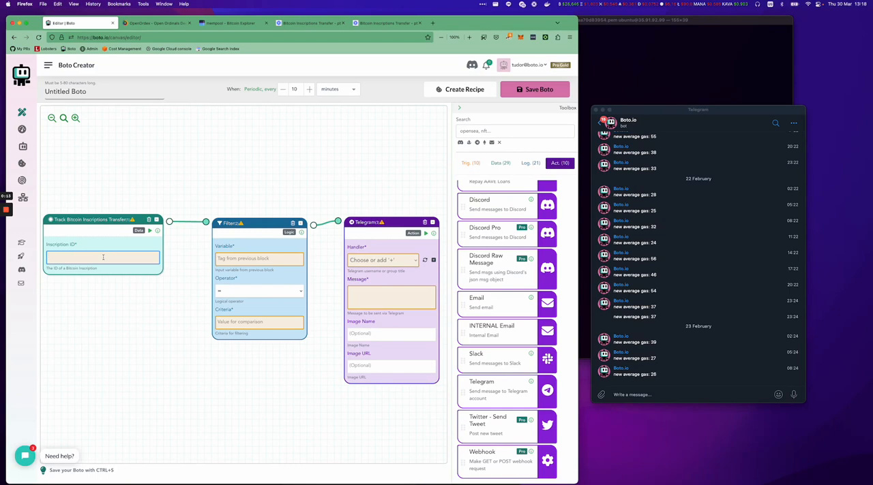
left_click(155, 22)
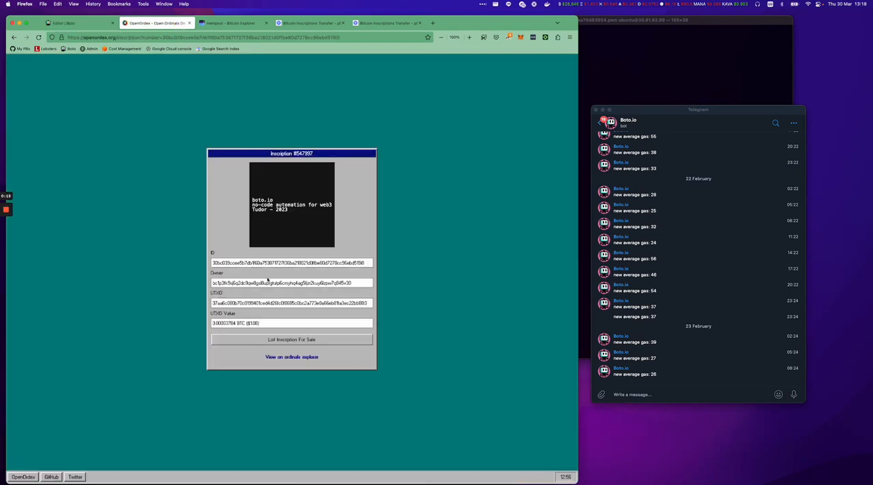
double_click(250, 263)
left_click(71, 22)
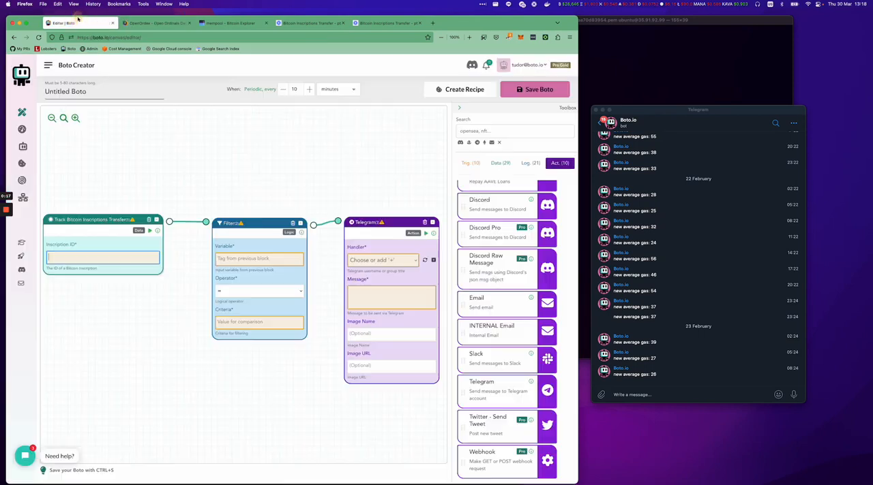
left_click(116, 262)
key("ctrl+v")
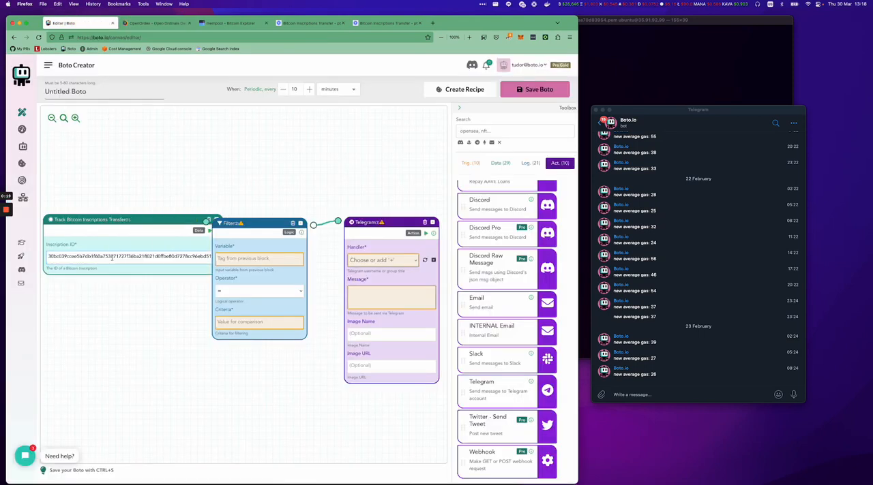
left_click_drag(154, 221, 85, 223)
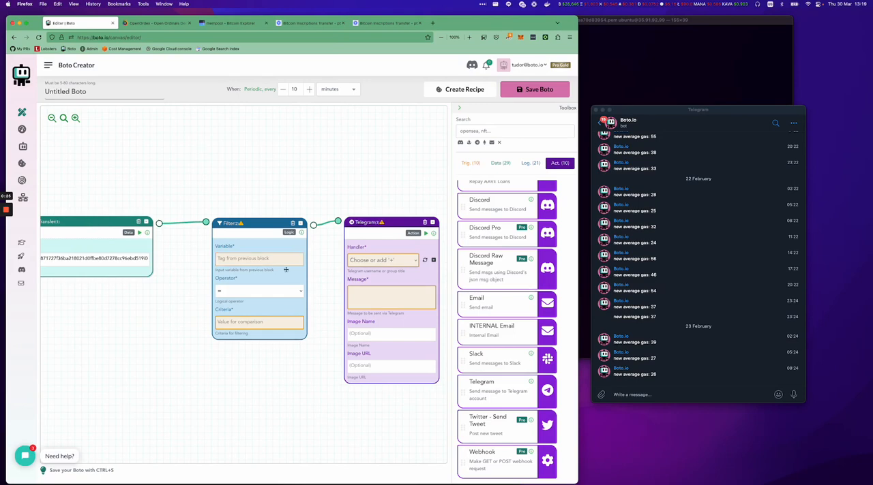
Set the Filter's variable to #1.has_been_transfered and its criteria to True.
left_click(250, 258)
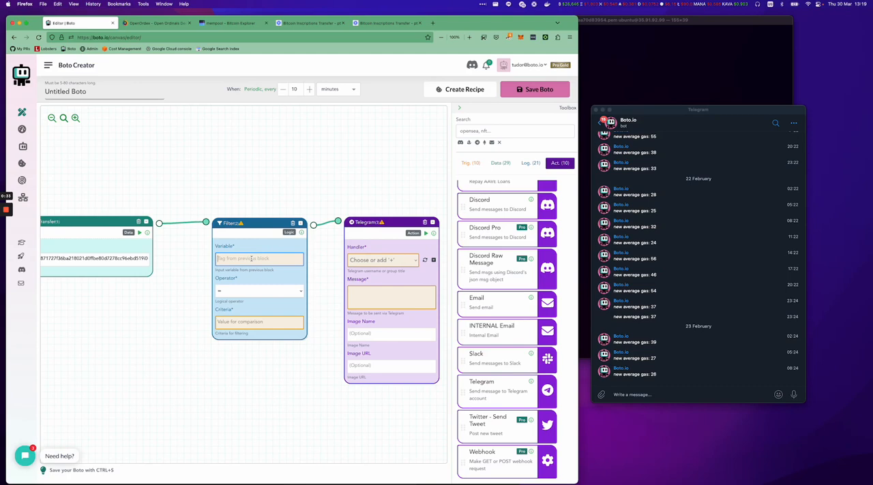
type("#")
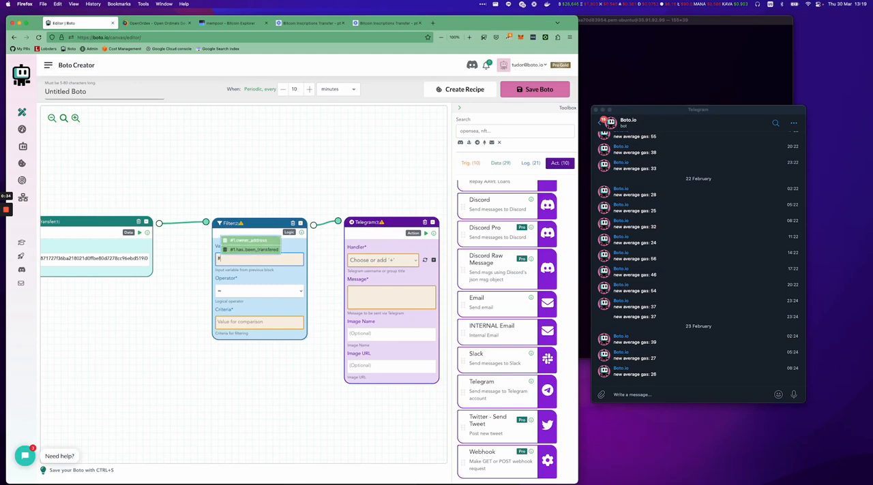
left_click(252, 249)
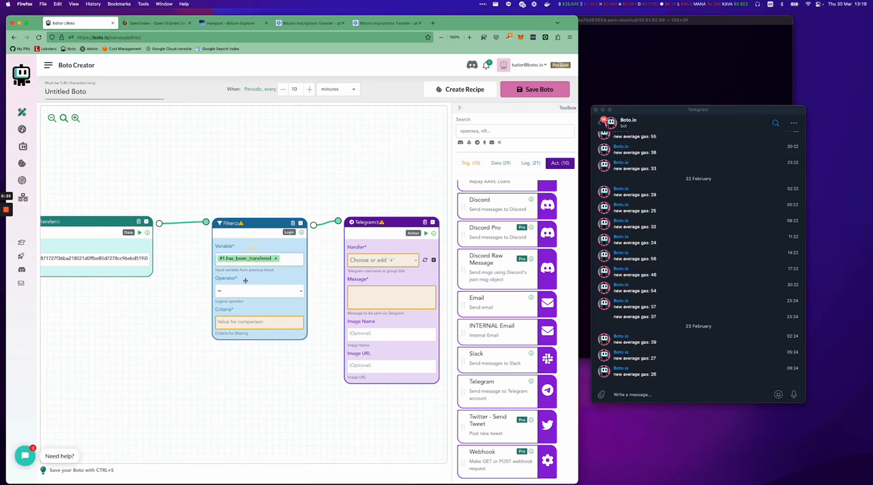
left_click(243, 324)
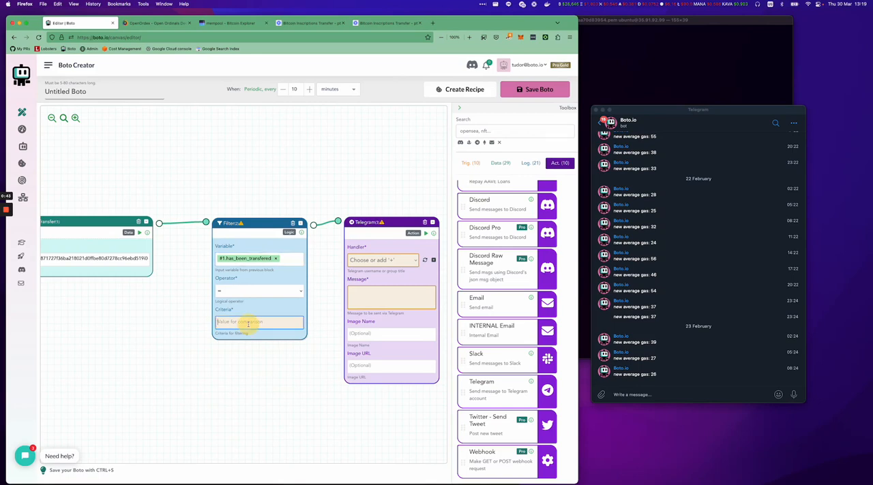
type("True")
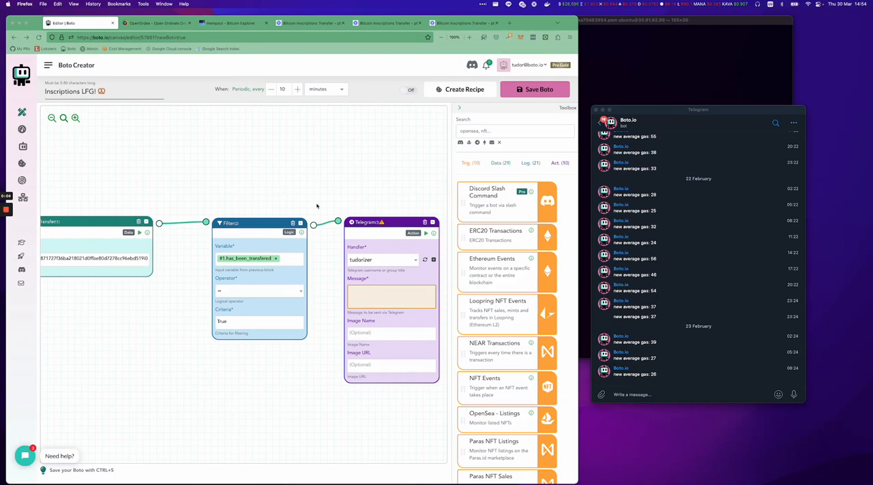
Write the Telegram message "🥨 An inscription was transfered to a new owner:" followed by the #1.owner_address variable.
left_click(376, 306)
key("ctrl+super+space")
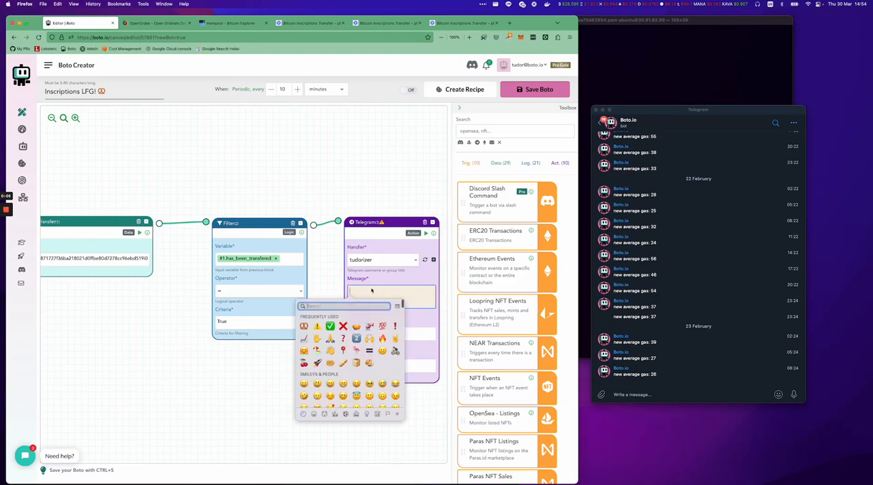
left_click(304, 326)
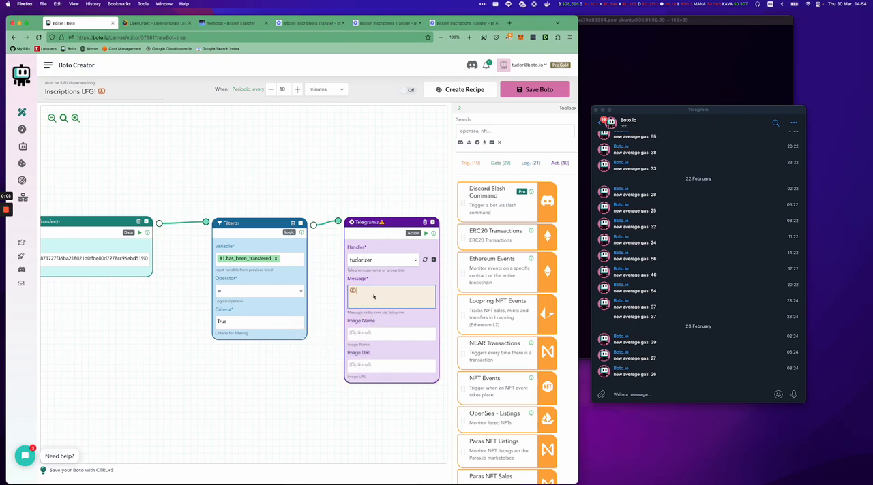
type("An inscription was transfered to a new owner: #")
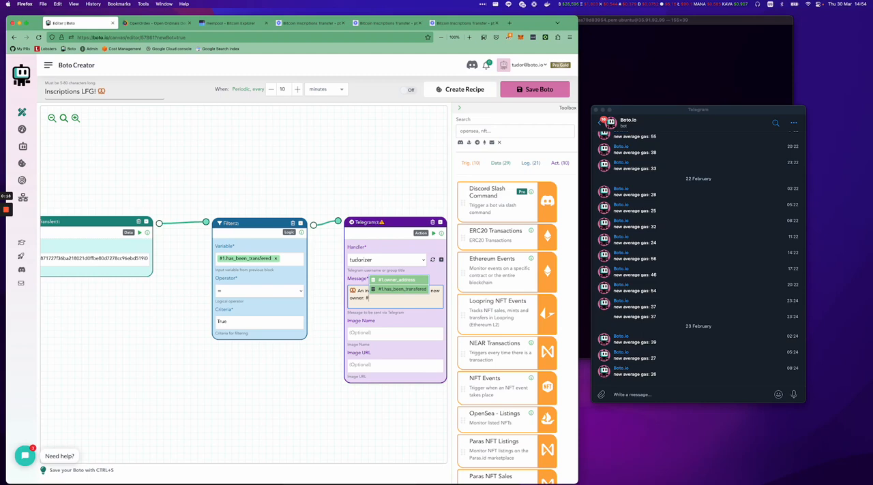
left_click(395, 280)
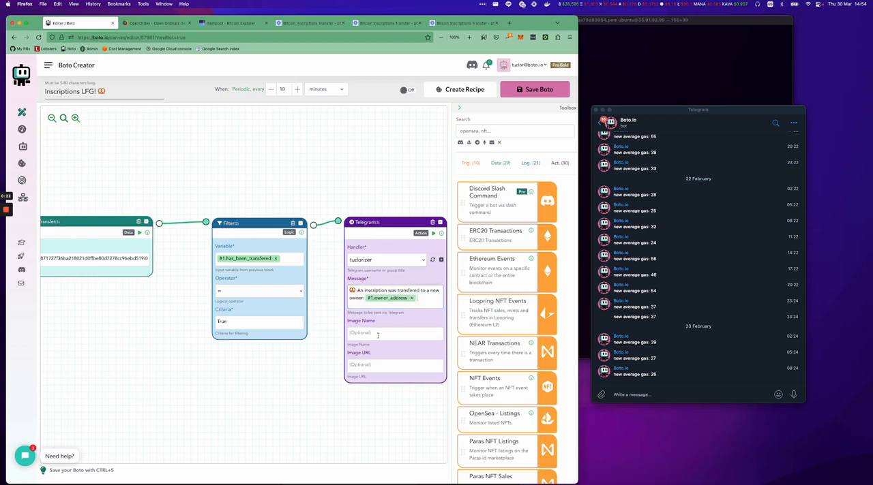
Save the bot under the name "Inscriptions LFG! 🥨".
left_click(113, 92)
left_click(64, 94)
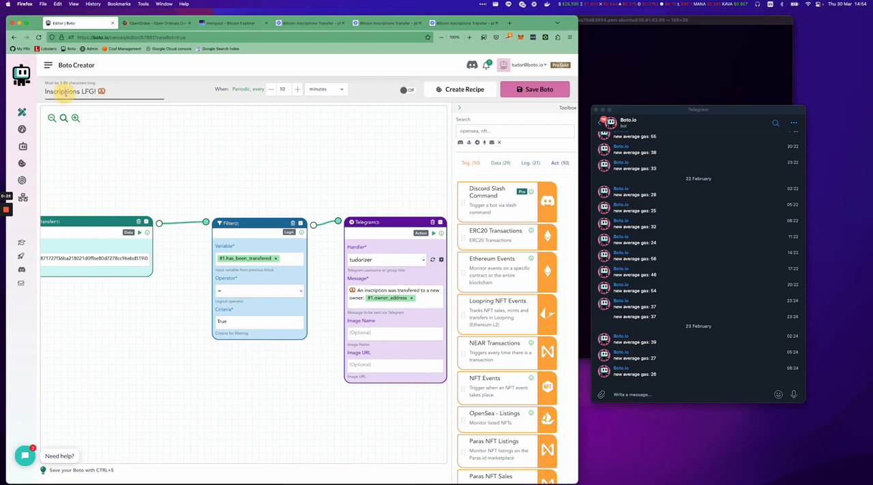
left_click(118, 95)
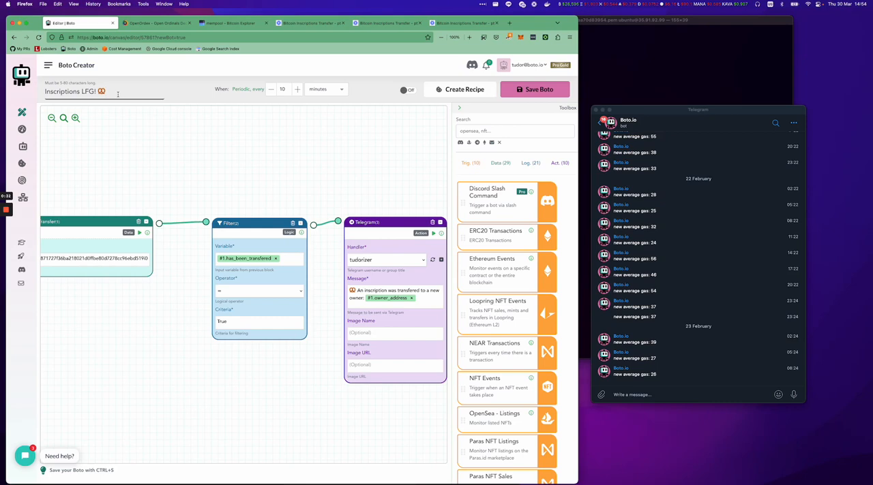
left_click(528, 94)
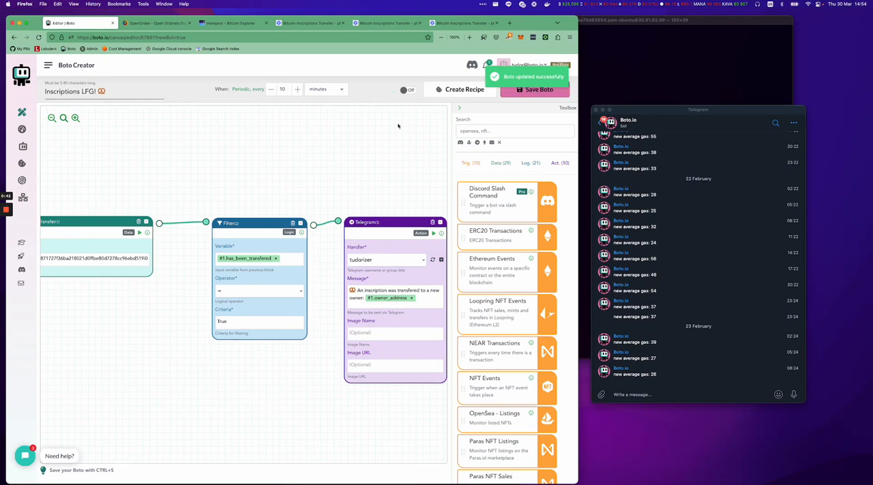
Highlight the inscription's current owner address on its OpenOrdex page.
left_click(159, 25)
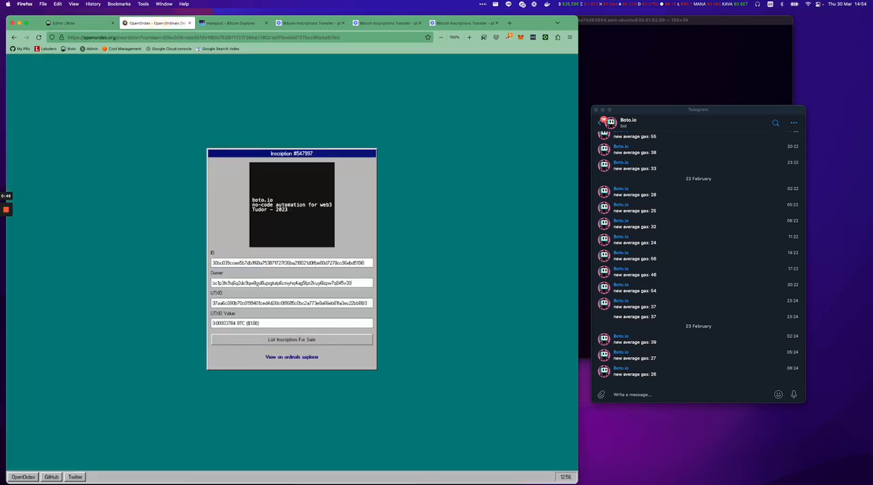
double_click(257, 287)
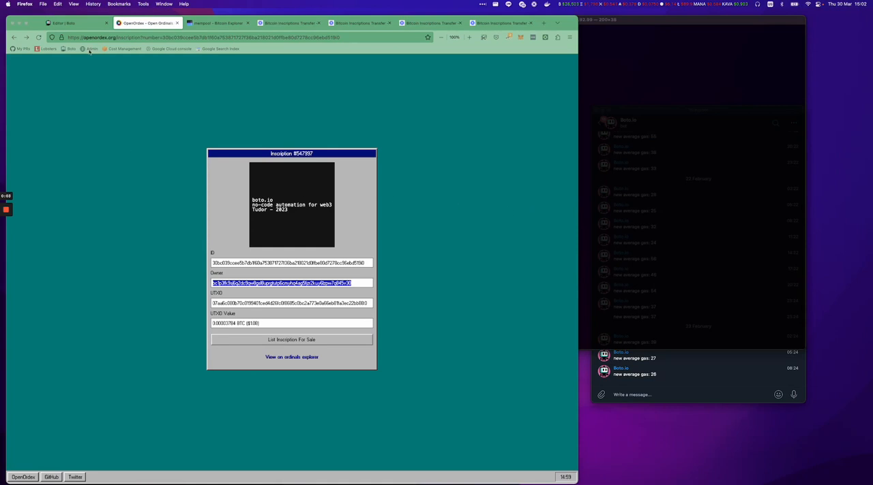
Switch the "Inscriptions LFG!" bot on in the Boto editor and save it.
left_click(80, 24)
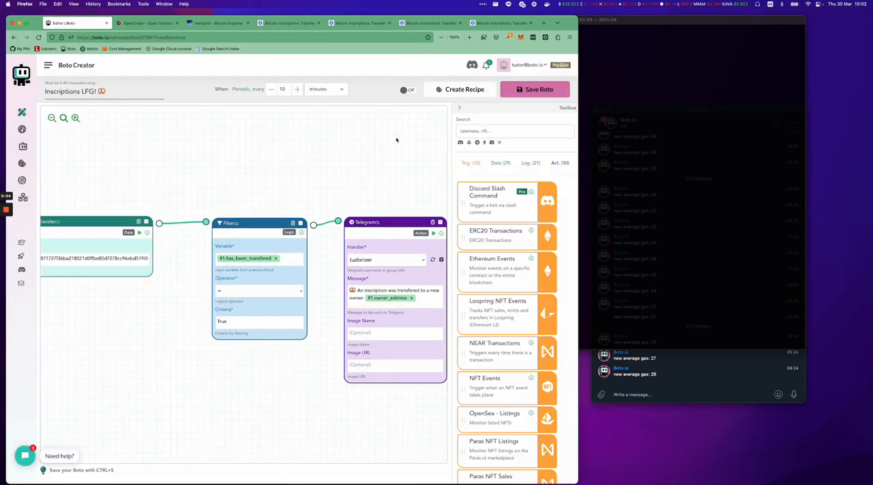
left_click(407, 91)
left_click(530, 91)
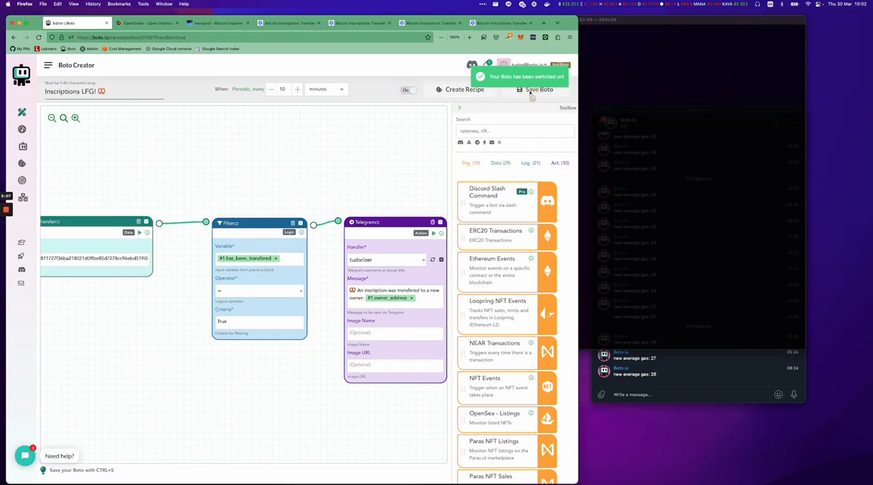
Switch to Terminal and recall the earlier ord "wallet send" command for this inscription from the command history.
left_click(156, 25)
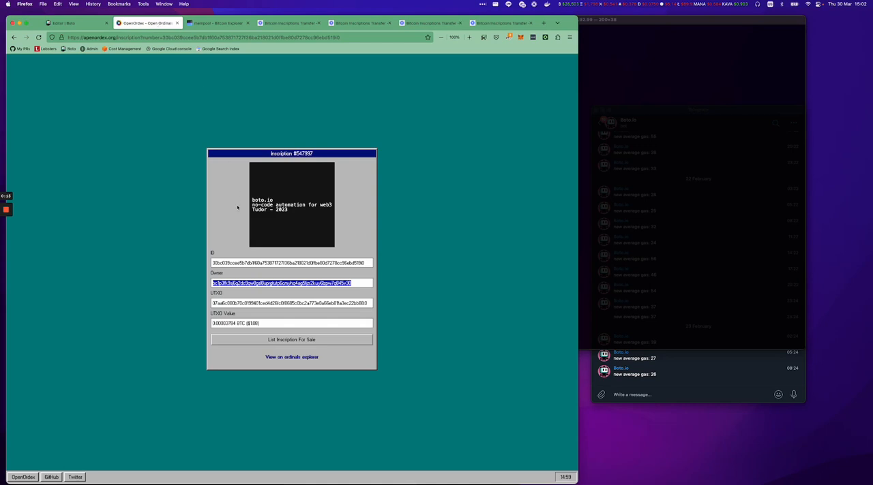
left_click(596, 220)
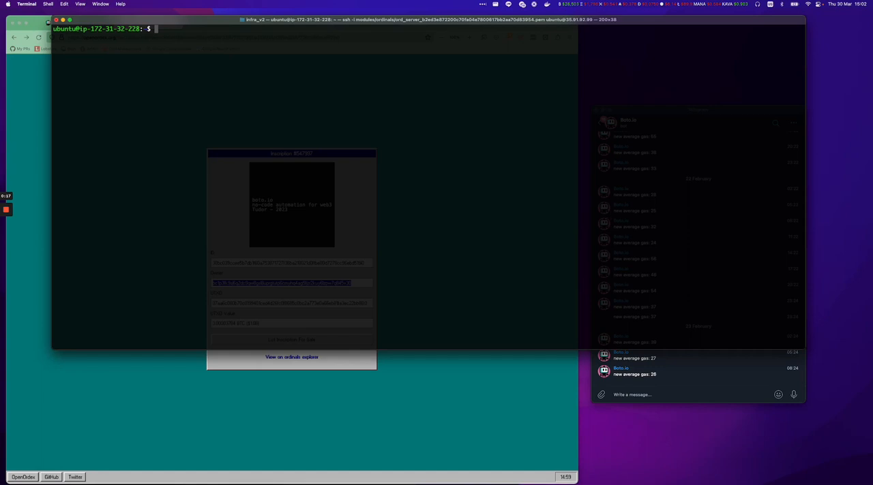
key("ctrl+r")
type("sned")
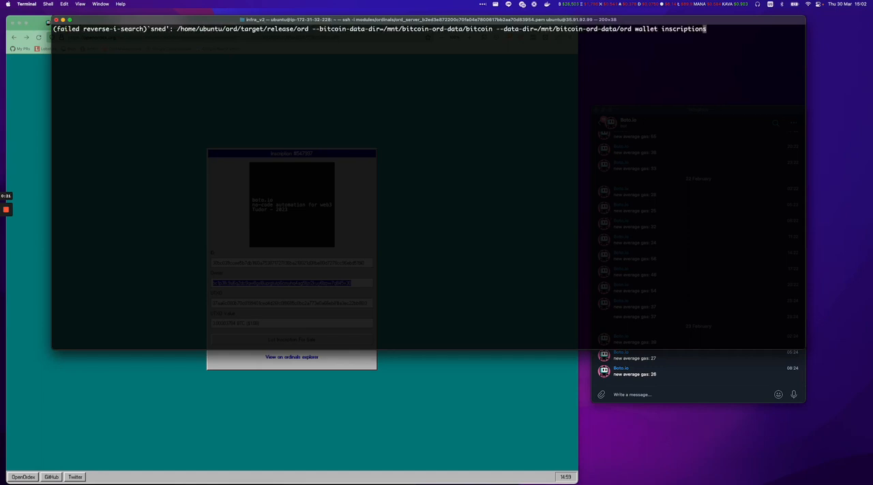
key("BackSpace")
key("BackSpace")
key("BackSpace")
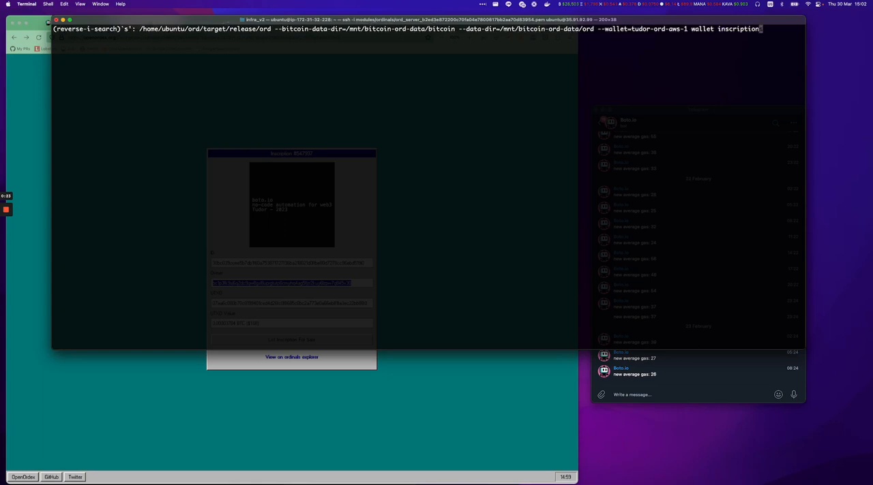
type("end")
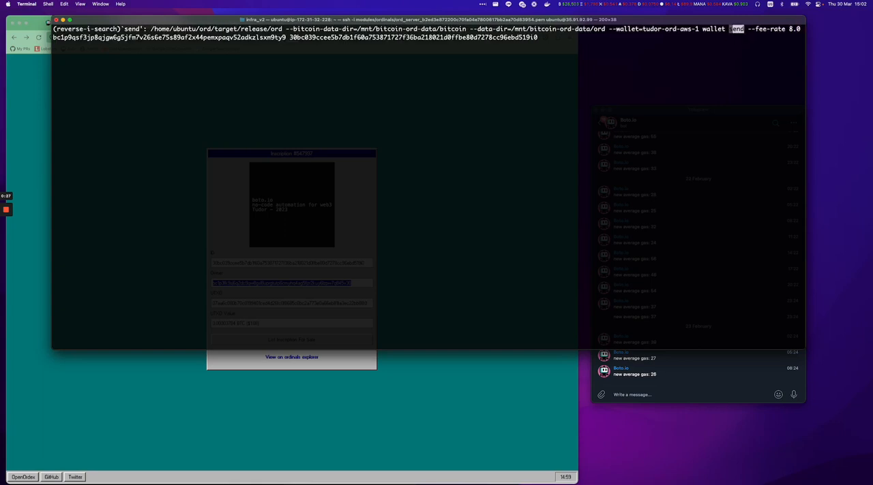
Check the high-priority transaction fee on mempool.space and set the send command's --fee-rate to 17.0 in Terminal.
left_click(483, 440)
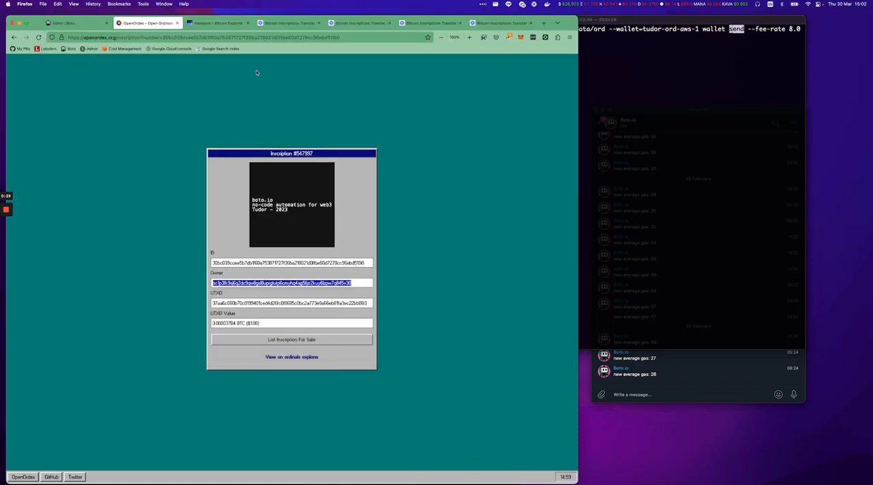
left_click(217, 22)
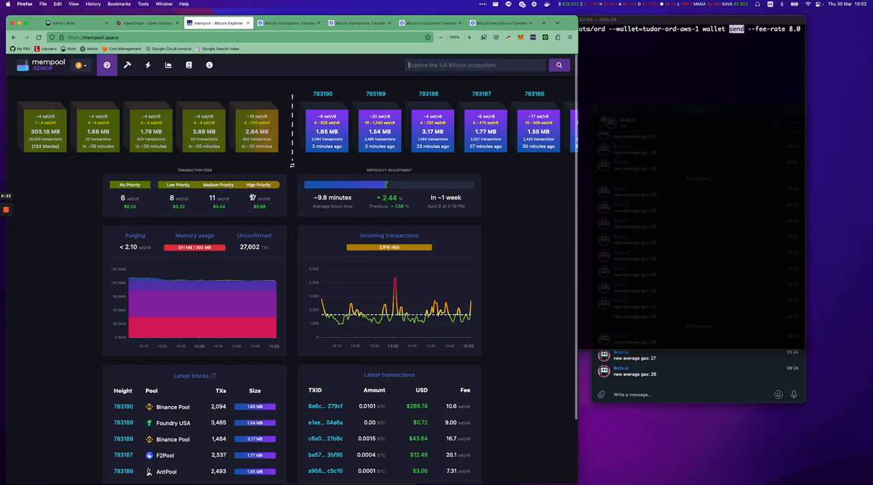
left_click(637, 160)
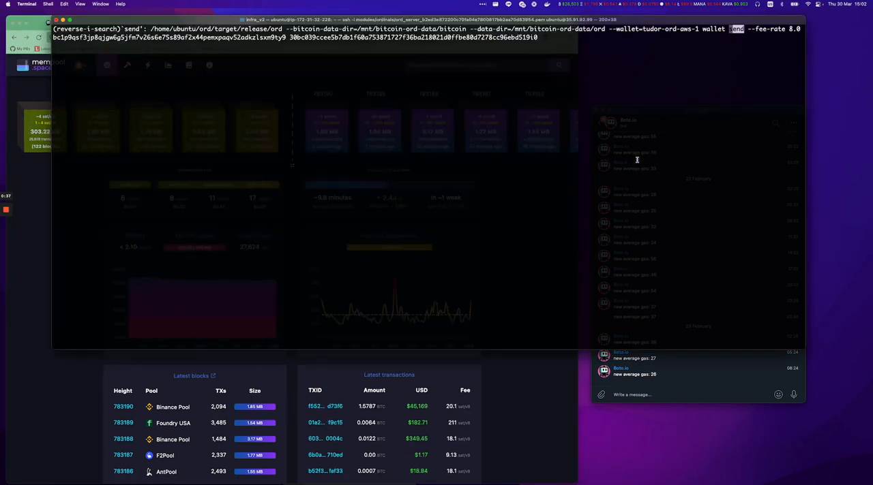
key("Right")
key("Right")
key("Right")
key("Right")
key("Right")
key("Right")
key("Right")
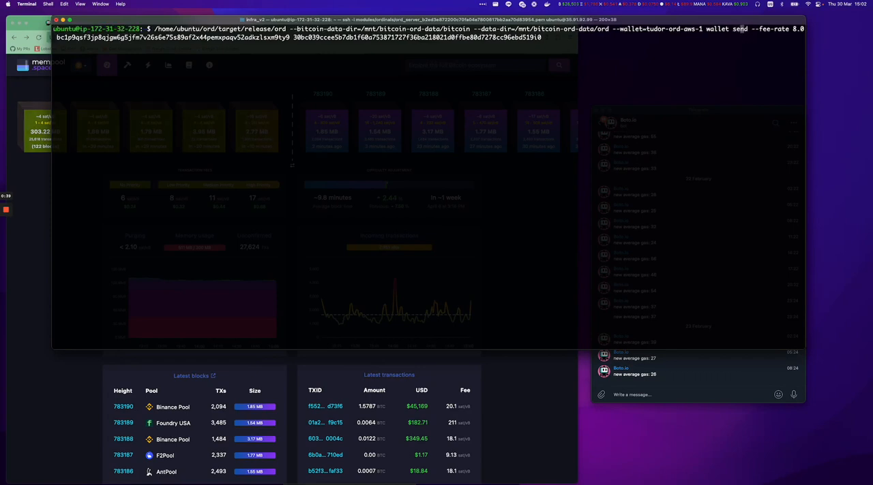
key("Right")
key("Right")
key("Right")
key("Right")
key("Right")
key("Right")
key("Right")
key("Right")
key("Right")
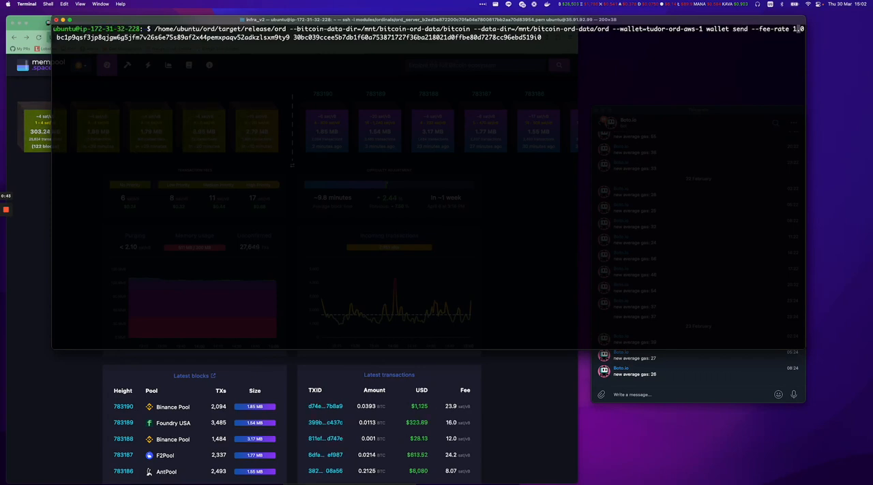
type("7")
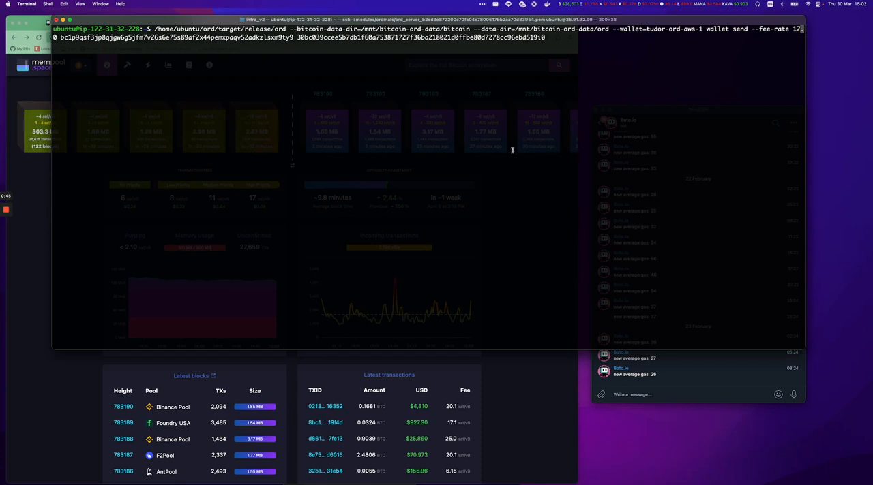
Review the inscription's owner on OpenOrdex and run the send command in Terminal to transfer it to the new address.
left_click(47, 195)
left_click(136, 26)
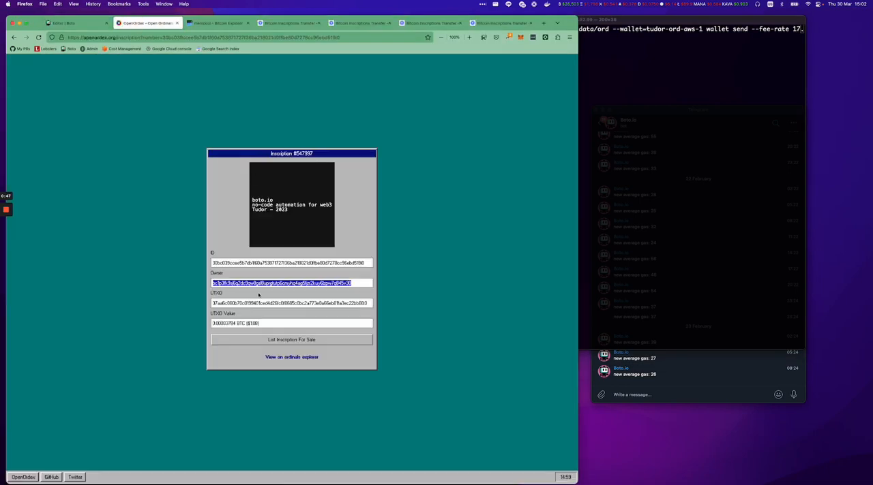
left_click(623, 182)
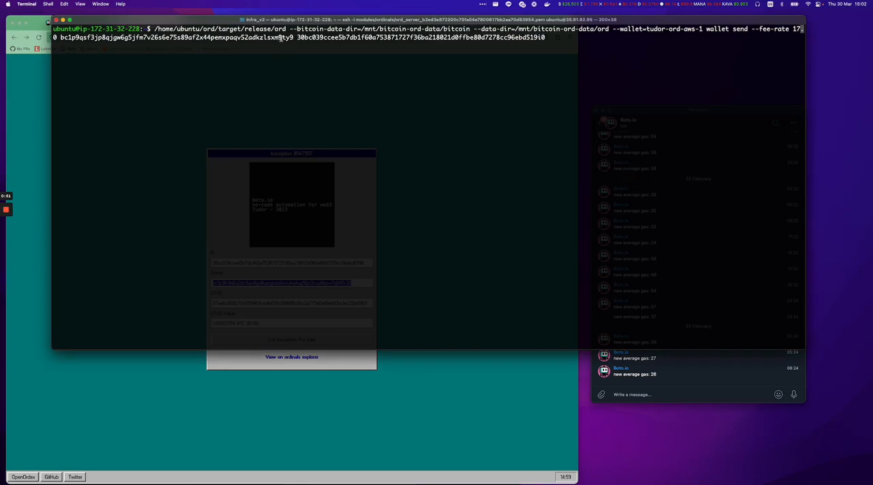
left_click(344, 99)
key("Return")
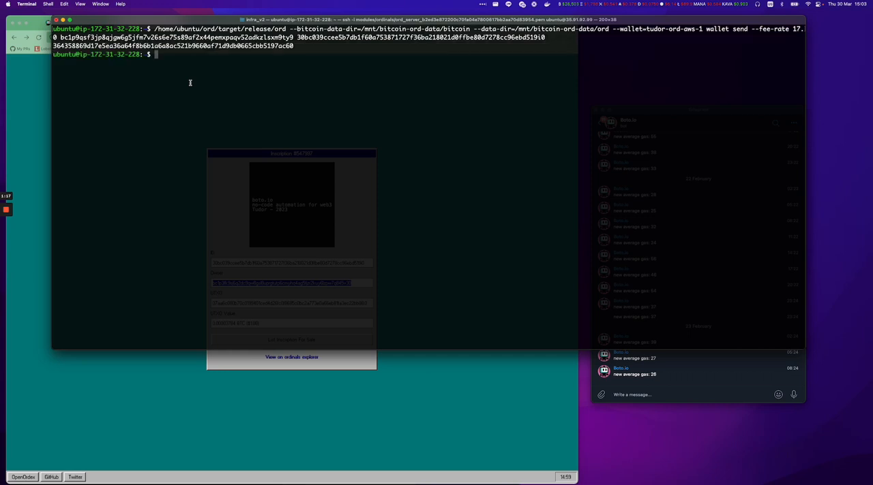
Copy the transaction ID returned by the send command and look it up on mempool.space.
double_click(186, 45)
key("super+c")
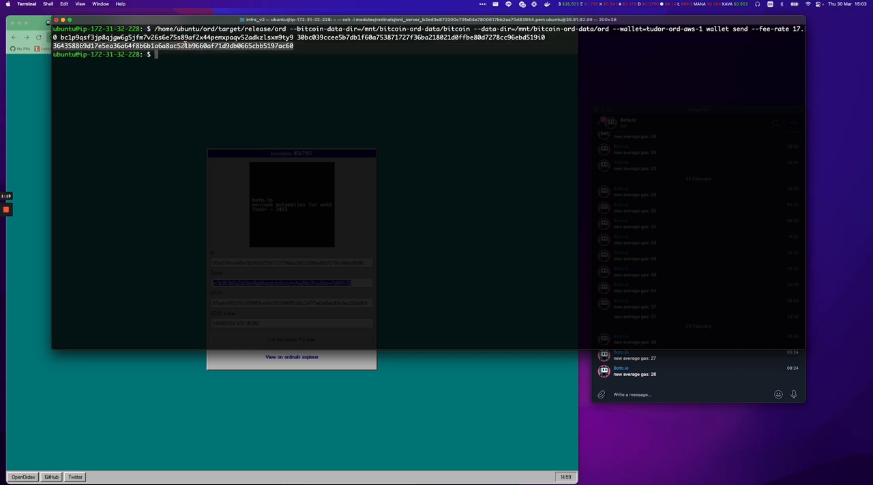
left_click(48, 105)
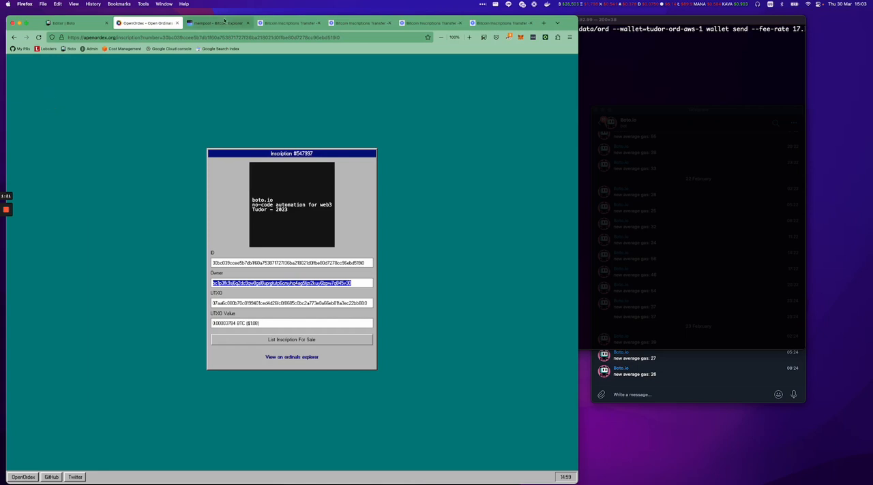
left_click(218, 22)
key("super+v")
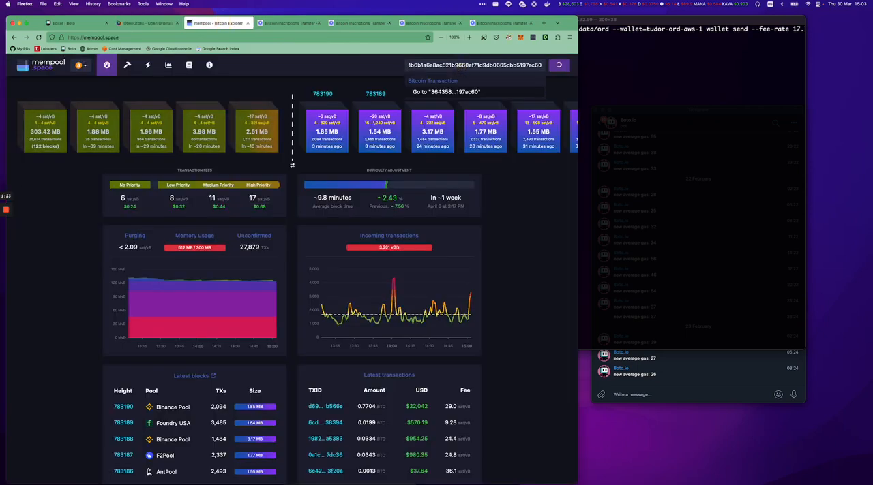
key("Return")
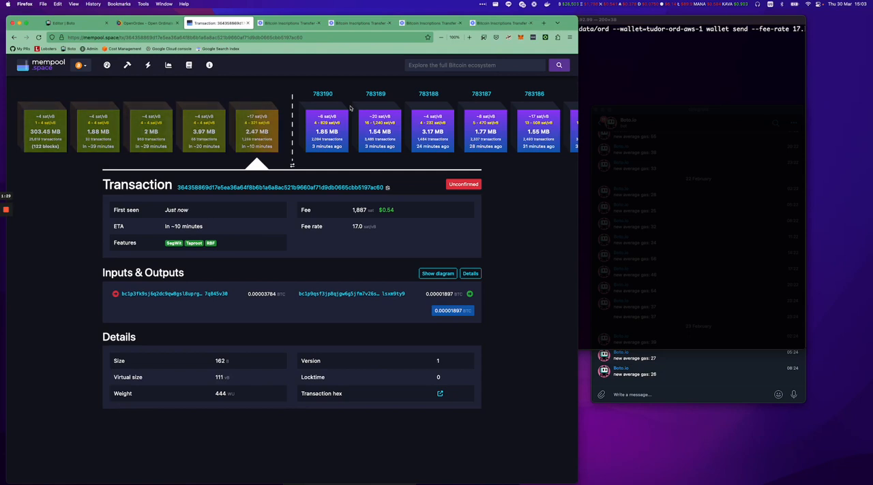
Bring the Telegram chat forward, and check the health and last run status of "Inscriptions LFG!" in the My Botos list.
left_click(695, 364)
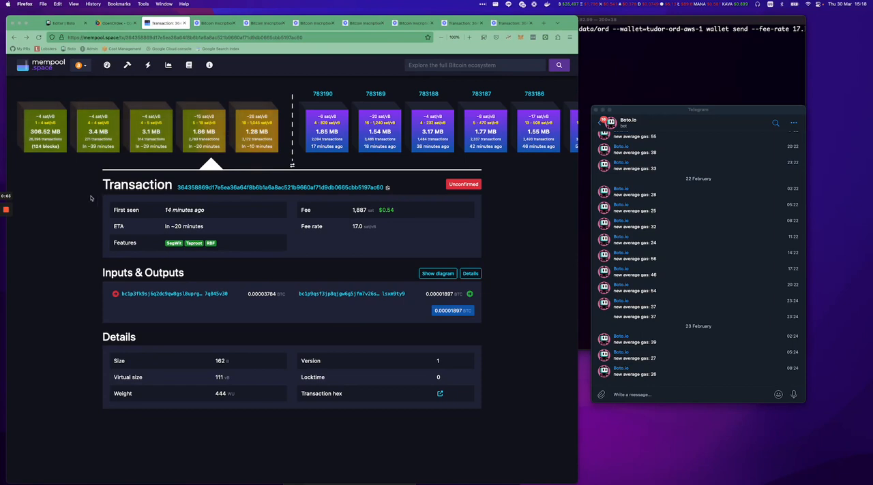
left_click(63, 23)
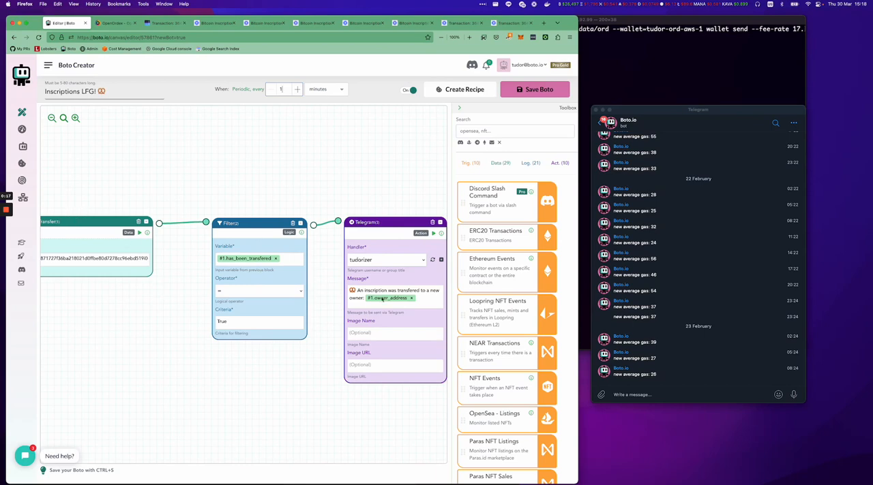
middle_click(23, 146)
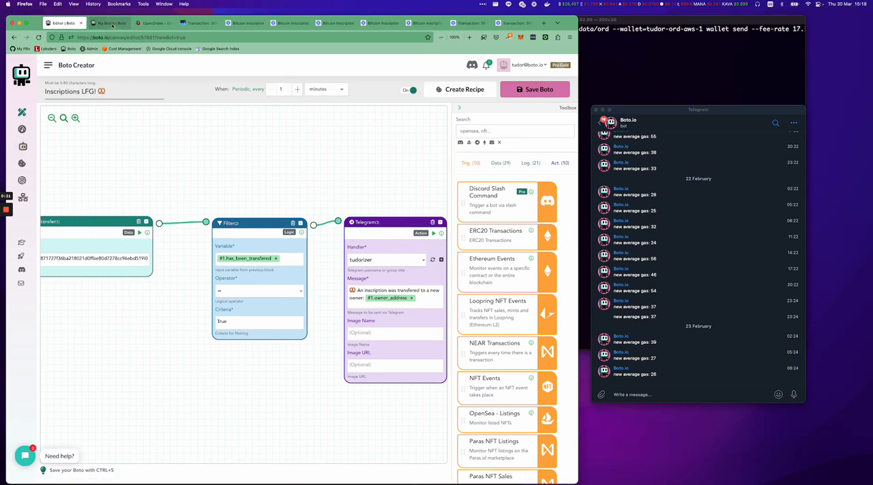
left_click(112, 23)
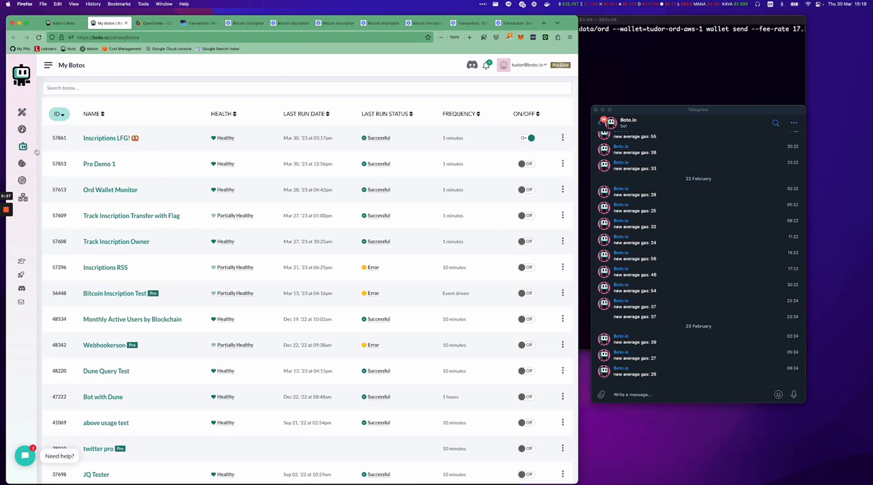
mouse_move(224, 136)
mouse_move(377, 137)
Return to the transfer transaction on mempool.space and check its confirmation status.
left_click(125, 23)
left_click(154, 23)
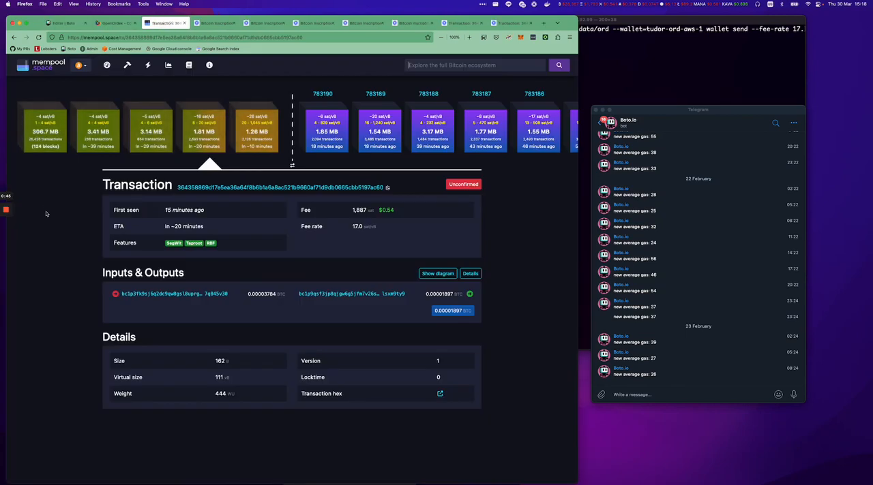
mouse_move(6, 216)
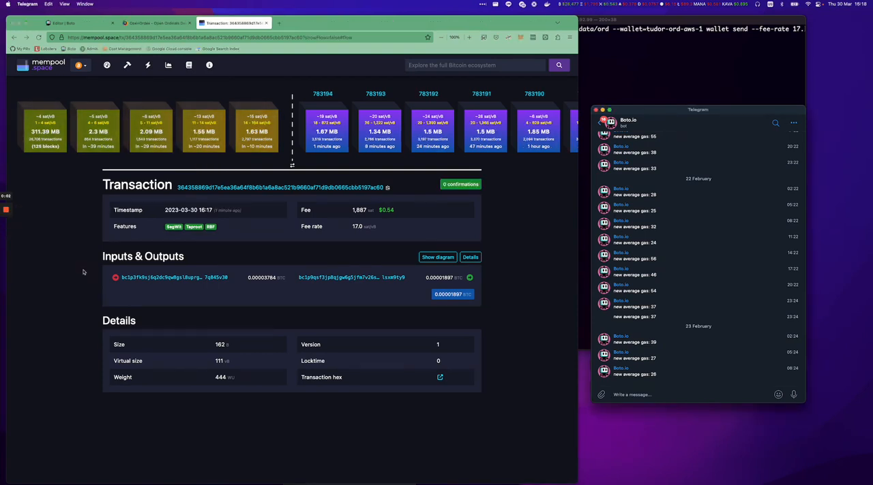
key("super+Tab")
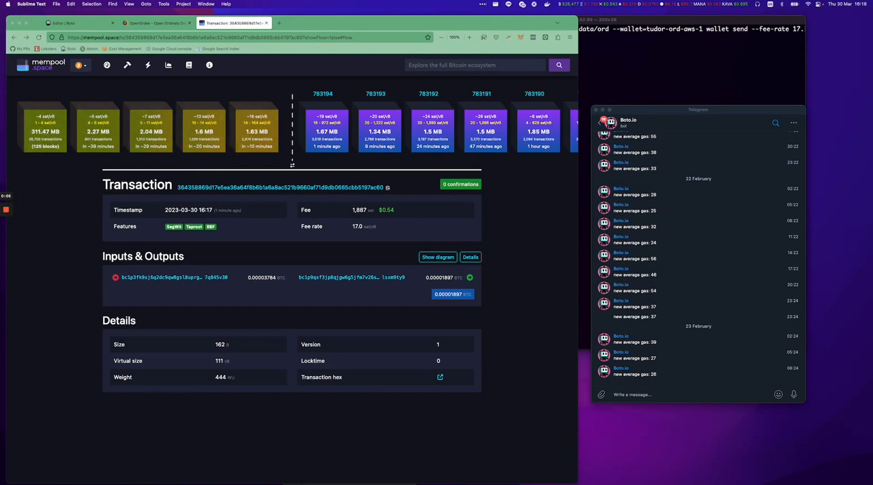
left_click(38, 240)
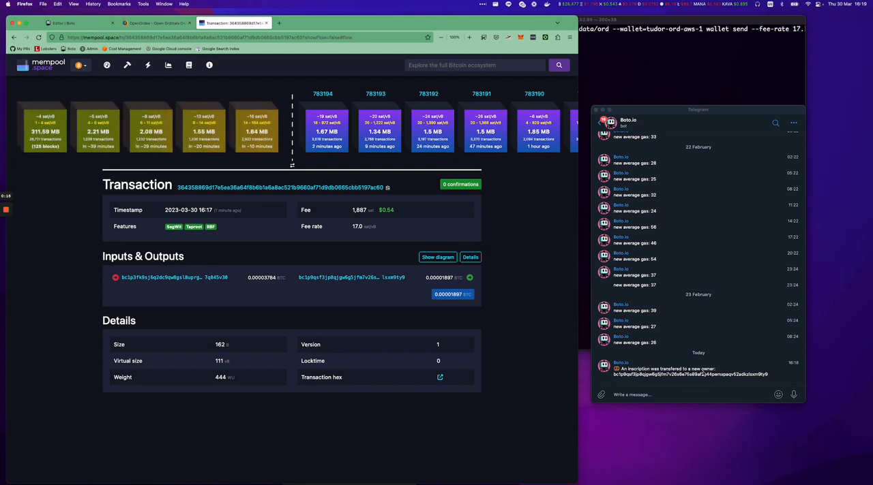
Highlight the new owner address in the Telegram notification, compare it with the reloaded OpenOrdex page, and return to the bot editor.
double_click(732, 375)
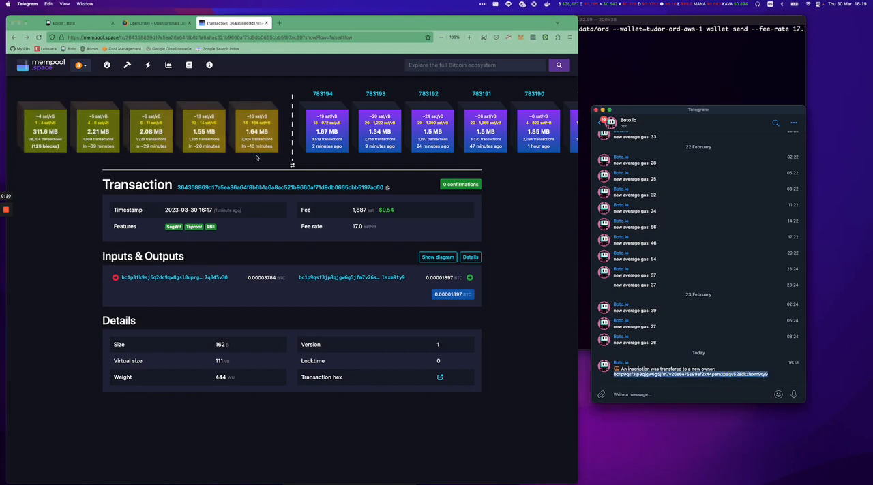
left_click(175, 24)
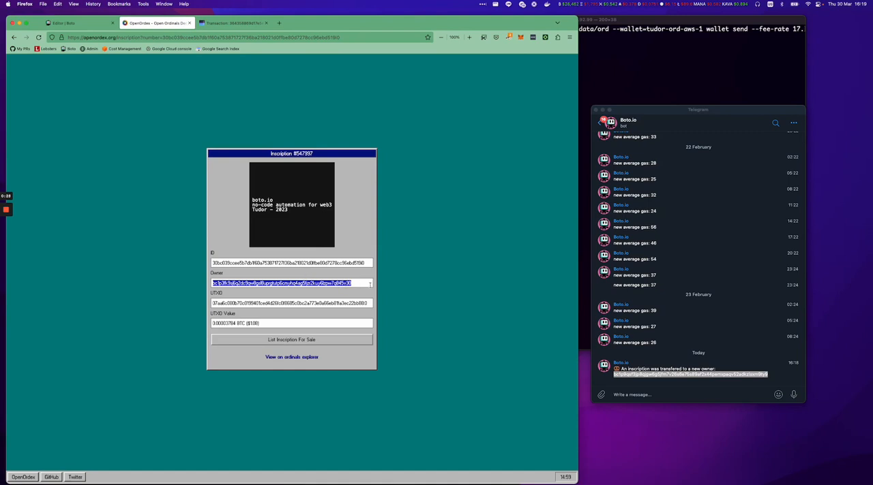
key("super+r")
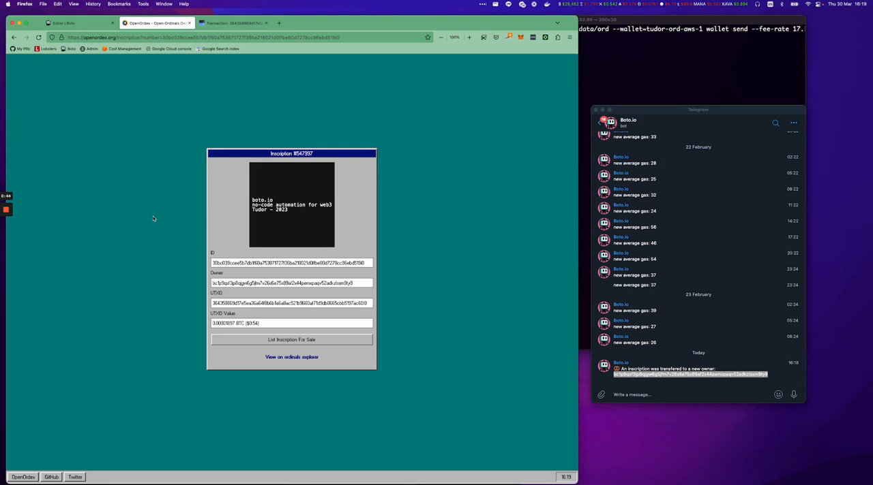
left_click(85, 23)
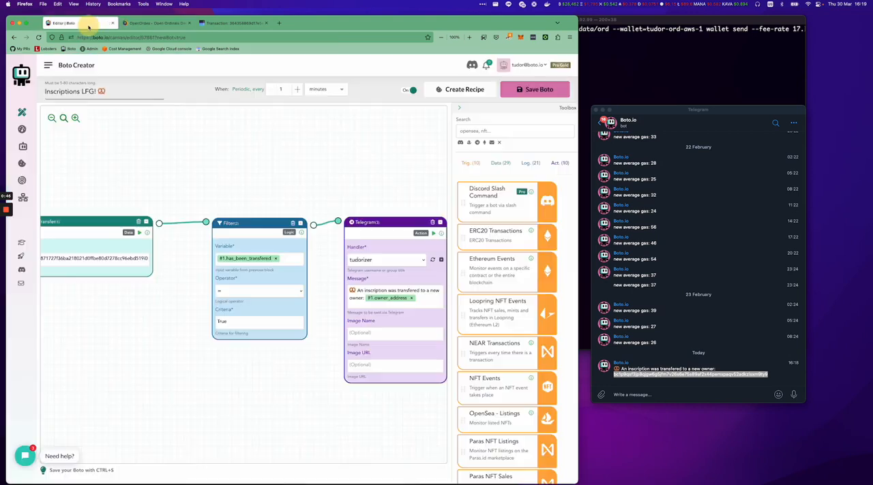
mouse_move(7, 214)
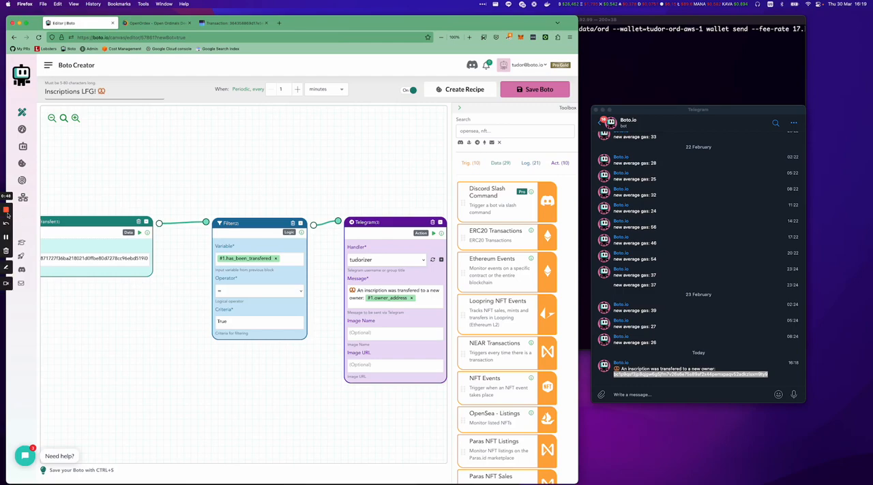